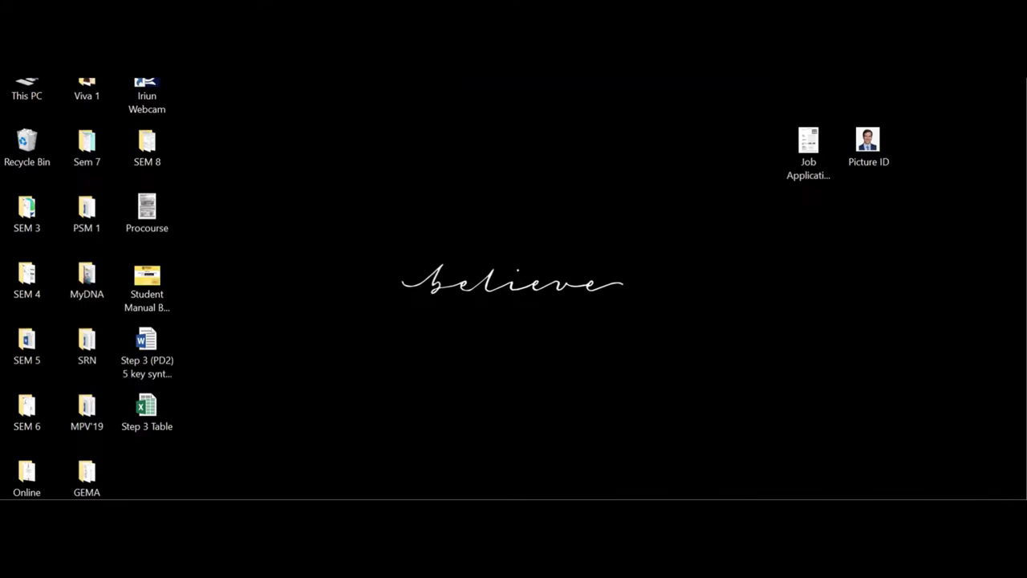
- Open Google in Chrome and start searching for 'Adober Acrobat Reader Free Down'
{"action": "left_click", "coordinate": [412, 477]}
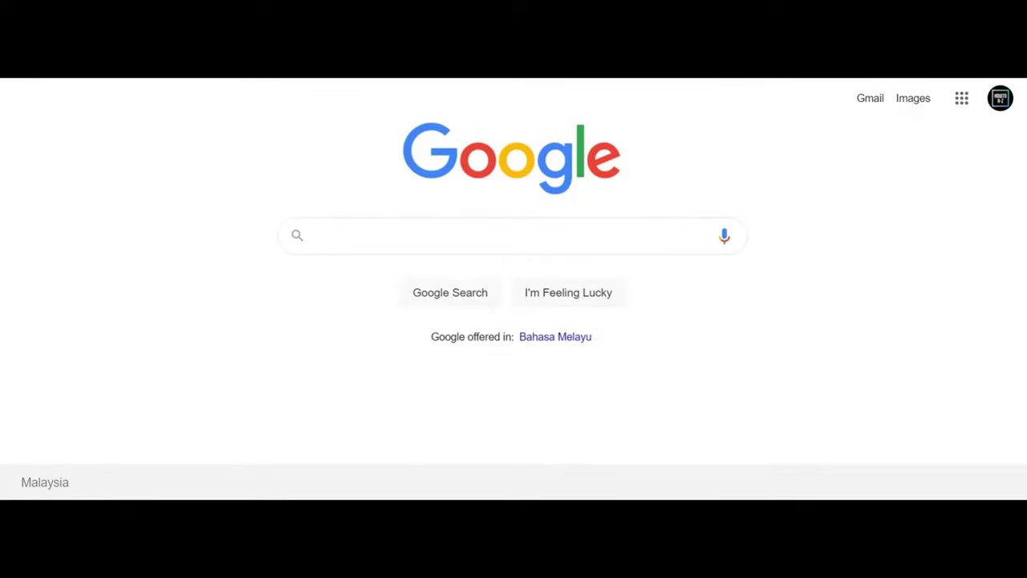
{"action": "left_click", "coordinate": [428, 233]}
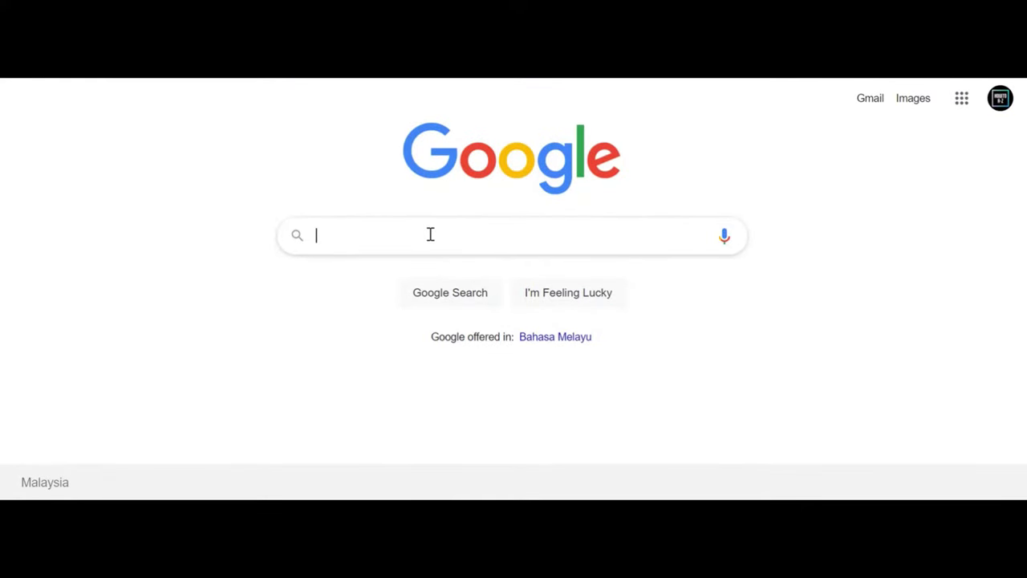
{"action": "type", "text": "A"}
{"action": "type", "text": "dober"}
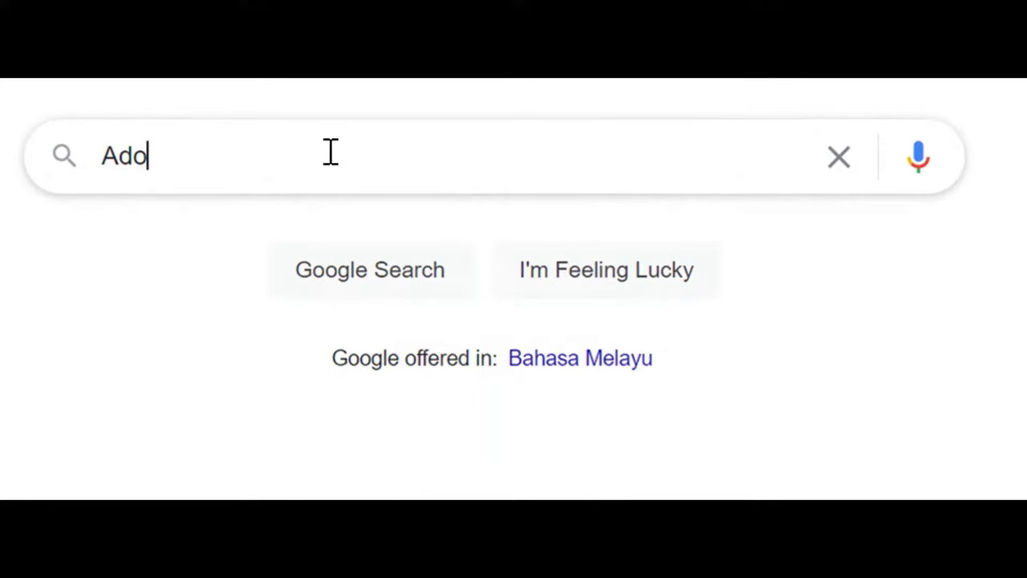
{"action": "type", "text": " Acr"}
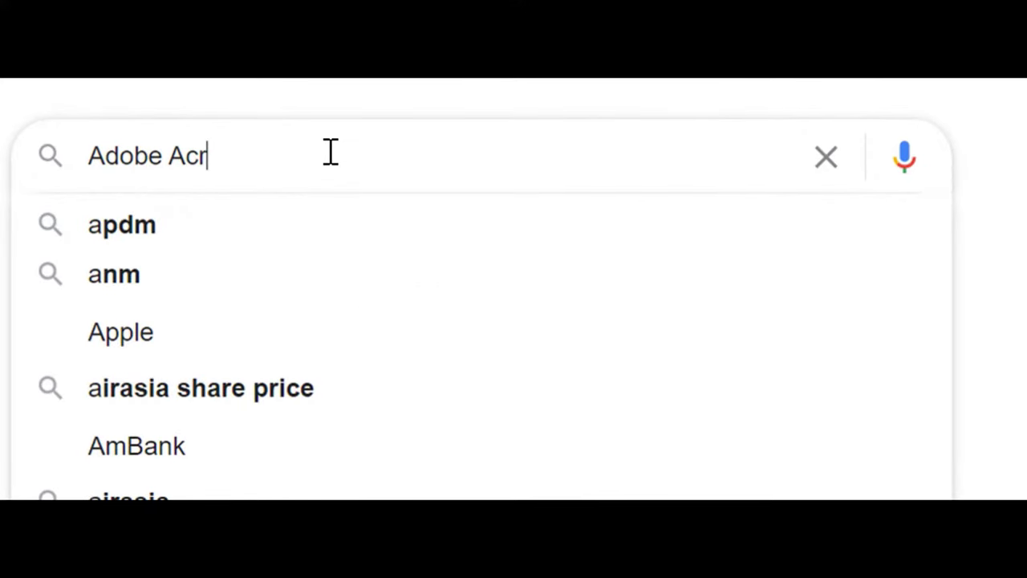
{"action": "type", "text": "obat"}
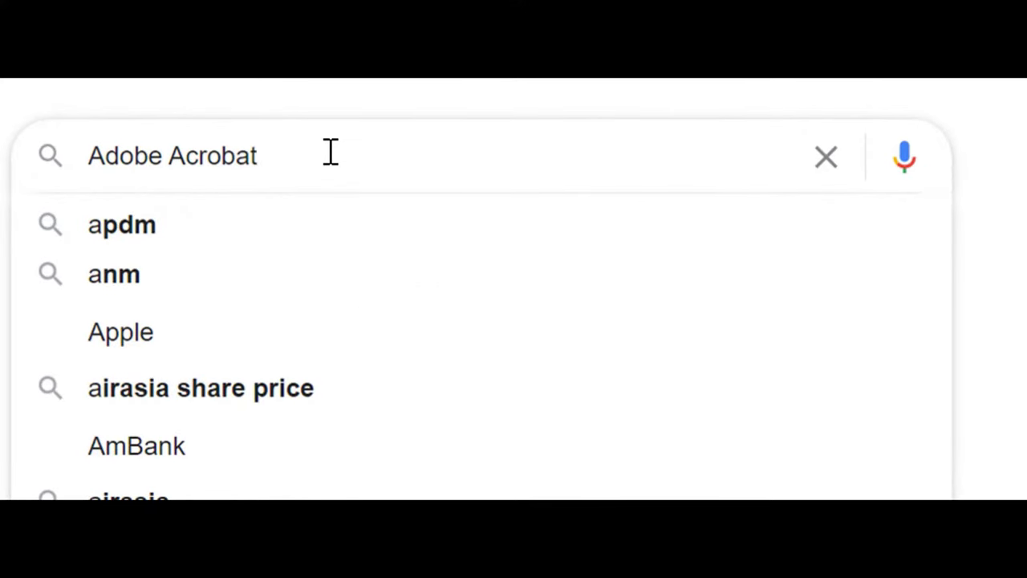
{"action": "type", "text": " Reader Free Dow"}
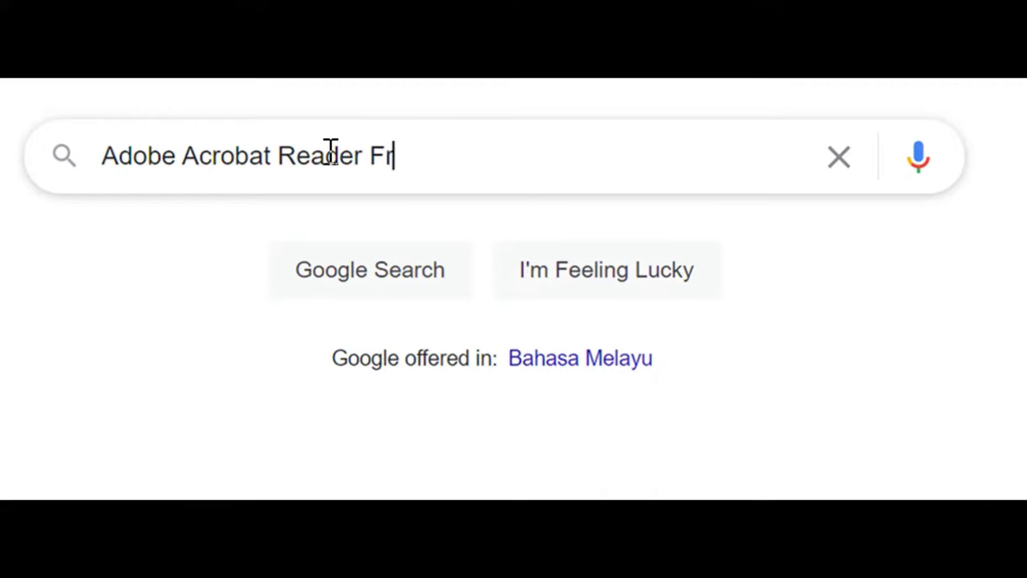
{"action": "type", "text": "n"}
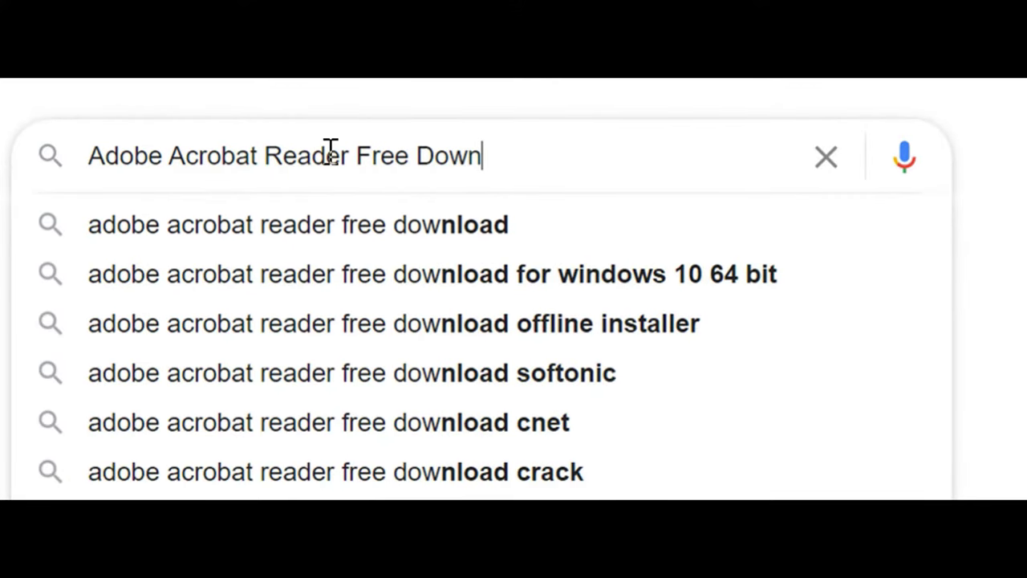
- Search 'adobe acrobat reader free download' and open the get.adobe.com Acrobat Reader DC download page
{"action": "left_click", "coordinate": [376, 228]}
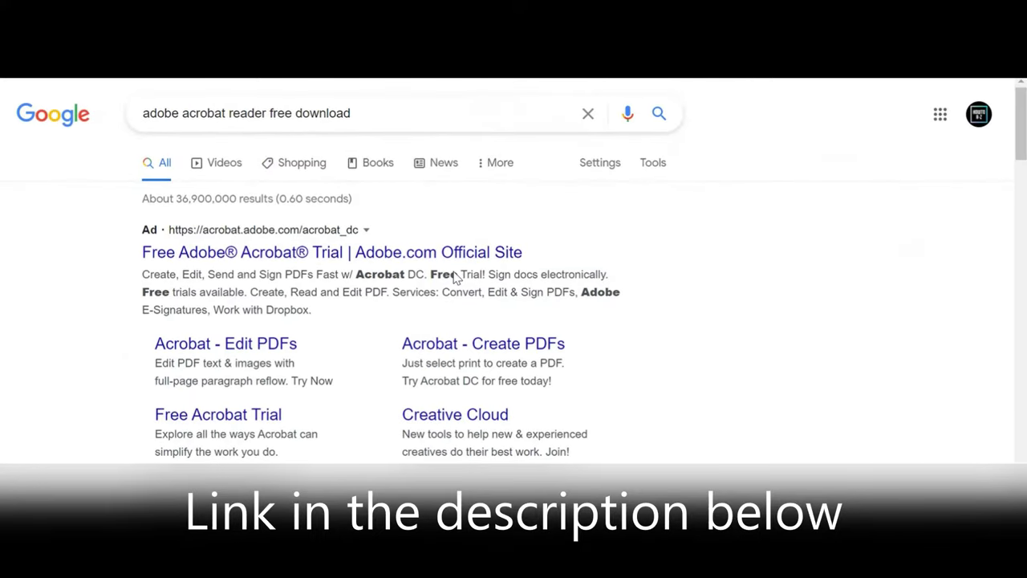
{"action": "scroll", "coordinate": [729, 253], "scroll_direction": "down", "scroll_amount": 3}
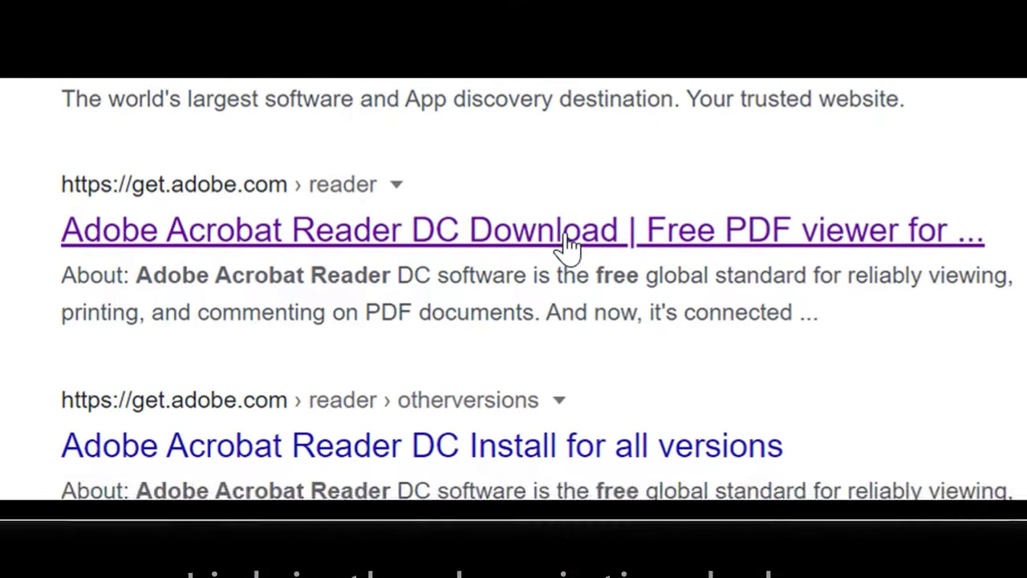
{"action": "left_click", "coordinate": [565, 238]}
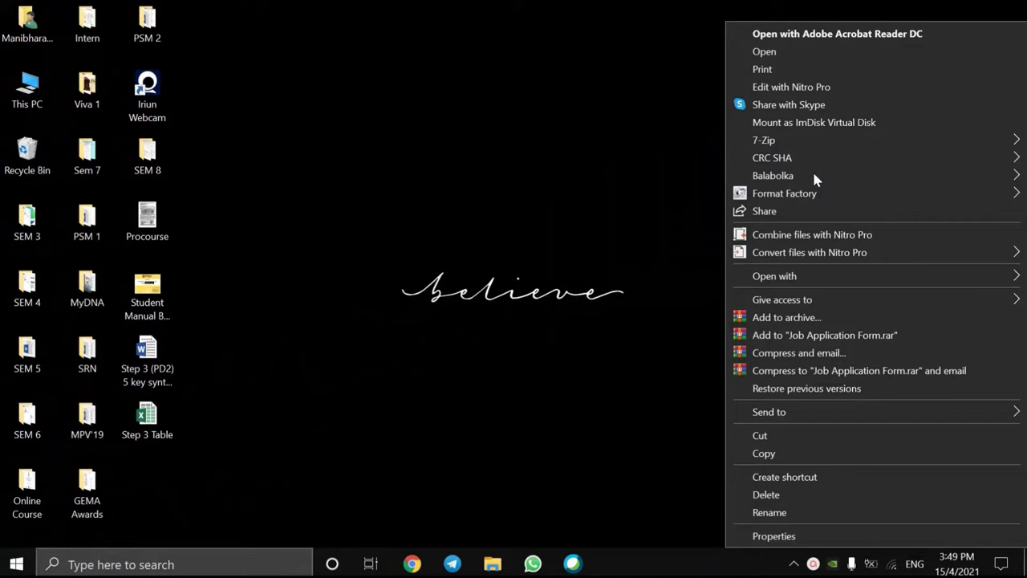
- Open Job Application Form.pdf from the desktop with Adobe Acrobat Reader DC
{"action": "mouse_move", "coordinate": [832, 142]}
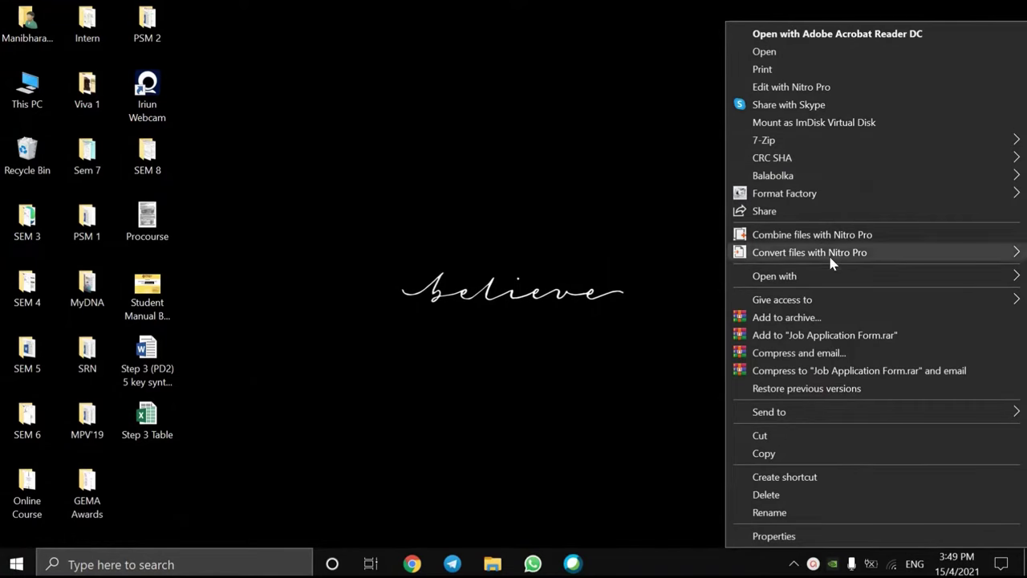
{"action": "mouse_move", "coordinate": [830, 278]}
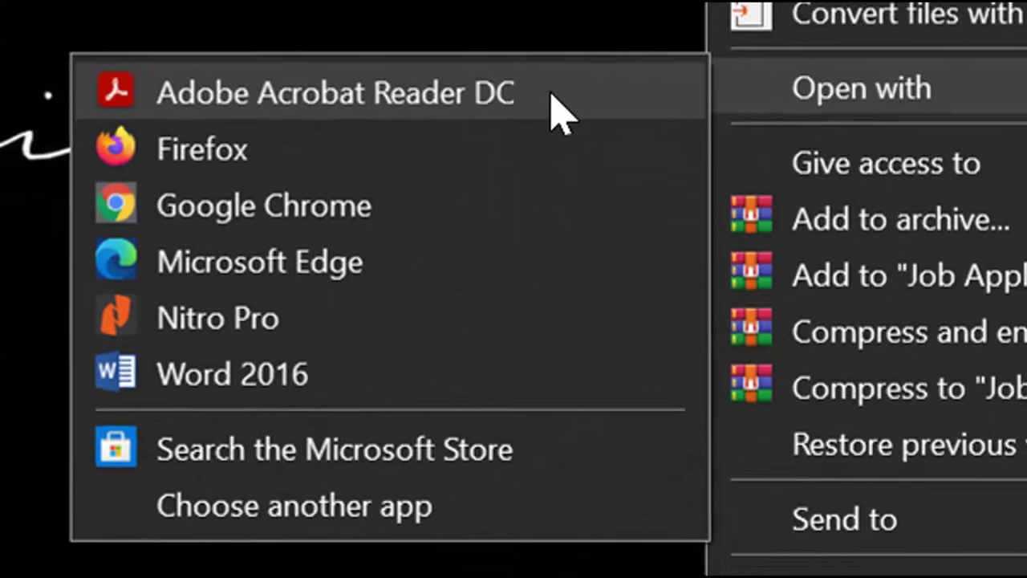
{"action": "left_click", "coordinate": [586, 84]}
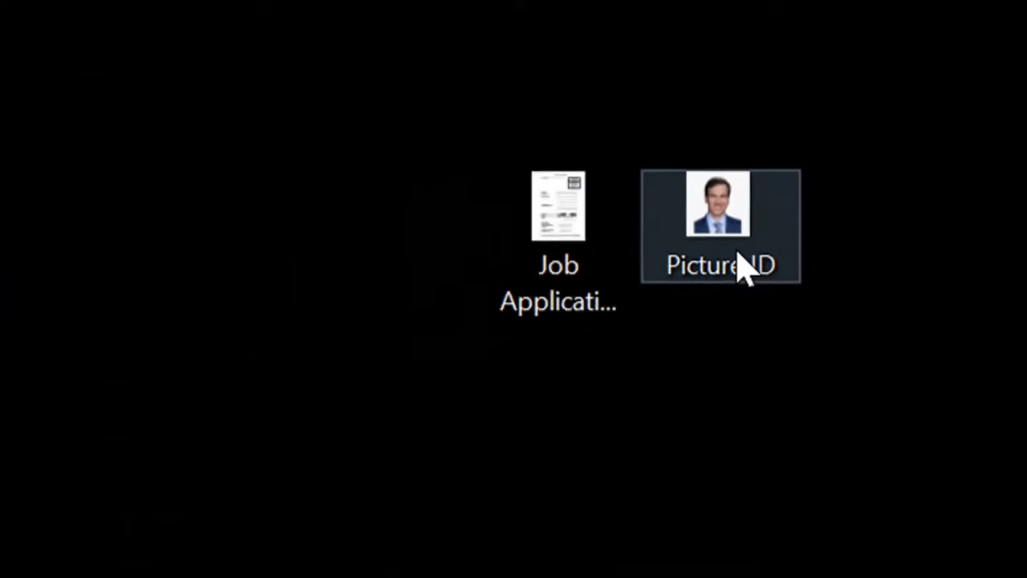
- View Picture ID.png in Photos, then bring up the Windows search panel
{"action": "double_click", "coordinate": [671, 293]}
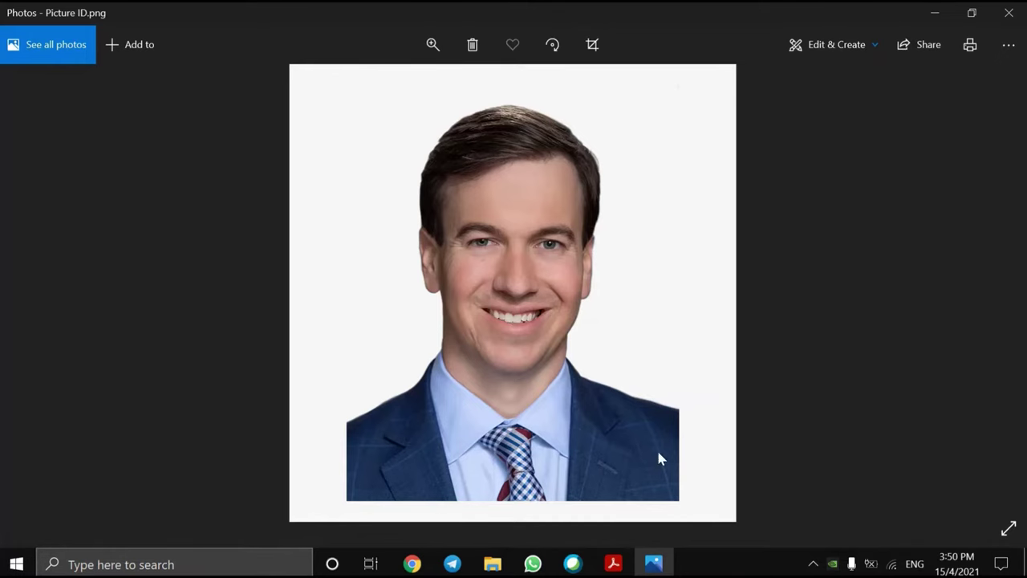
{"action": "left_click", "coordinate": [287, 562]}
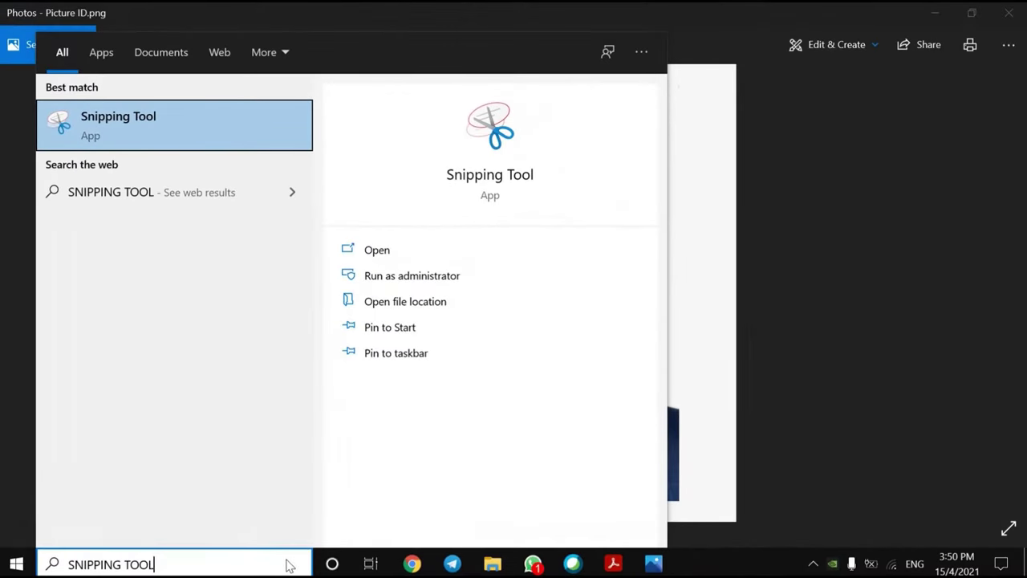
- Rectangular-snip the Picture ID photo, copy it, and minimize Snipping Tool and Photos
{"action": "left_click", "coordinate": [191, 114]}
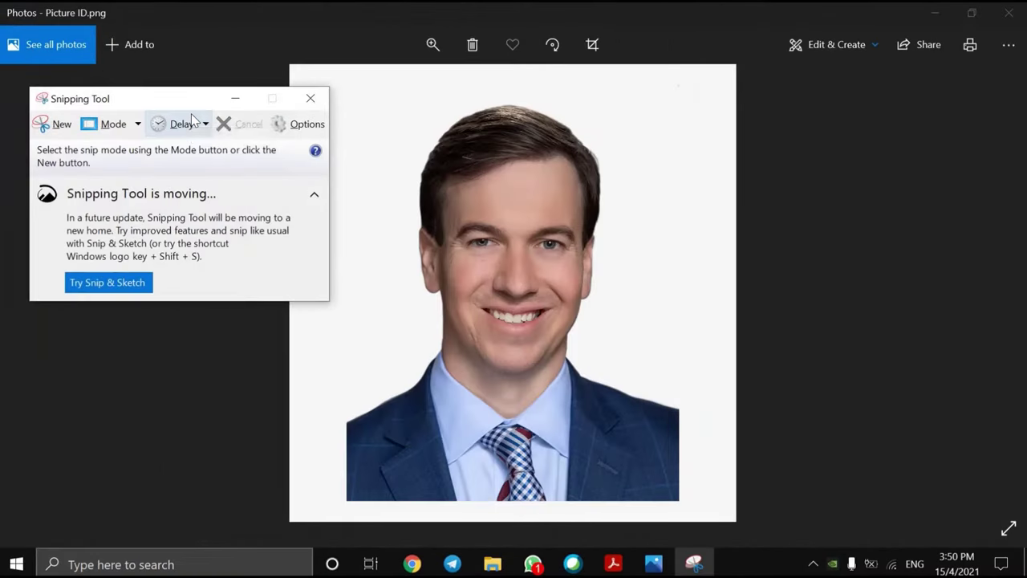
{"action": "left_click", "coordinate": [138, 125]}
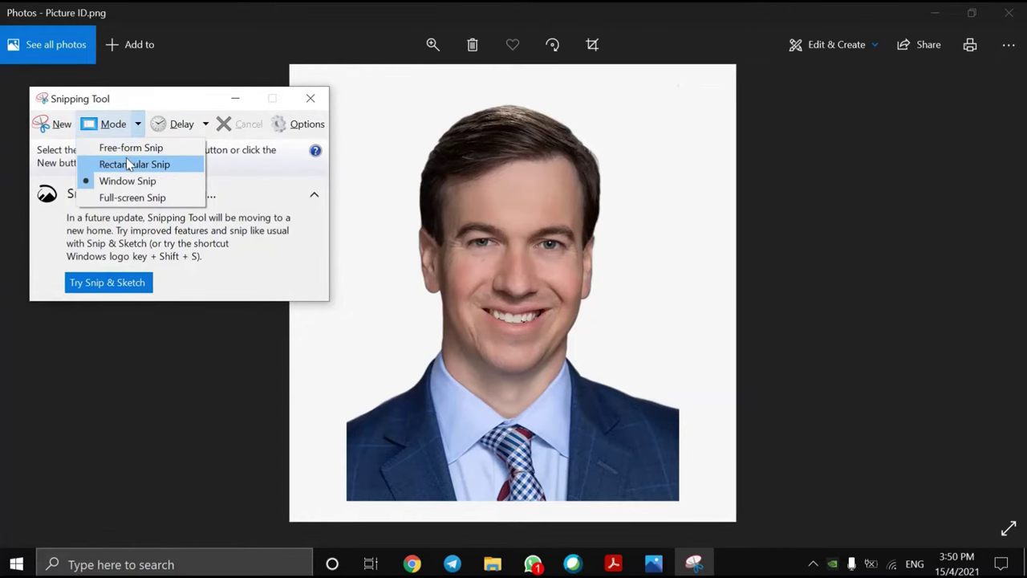
{"action": "left_click", "coordinate": [128, 164]}
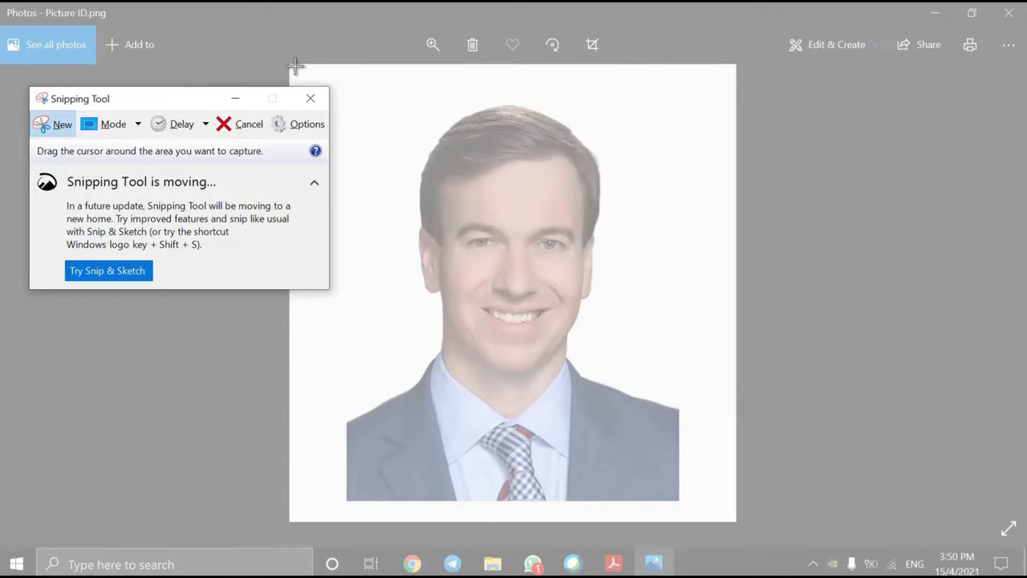
{"action": "left_click_drag", "start_coordinate": [283, 62], "coordinate": [740, 524]}
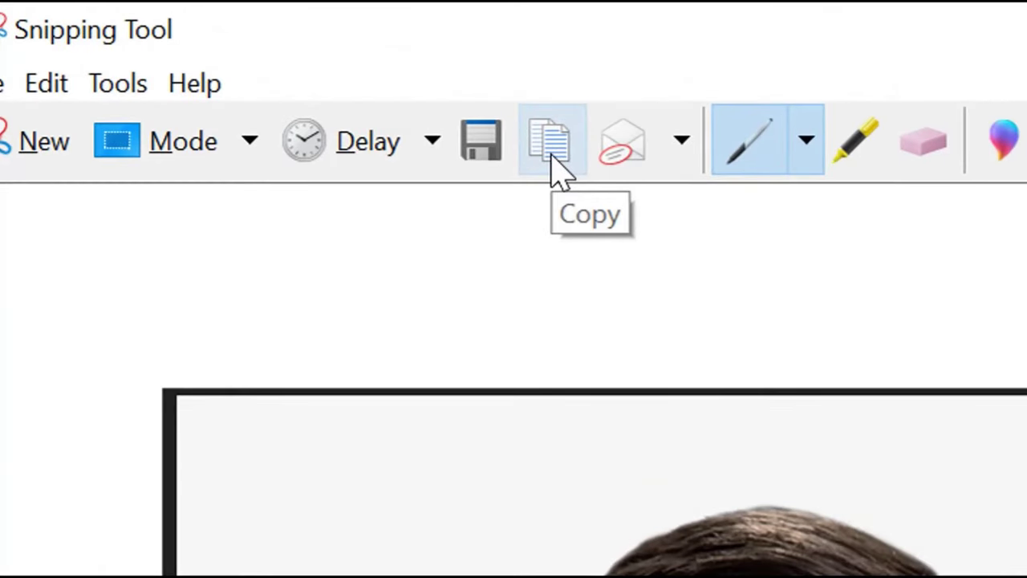
{"action": "left_click", "coordinate": [552, 158]}
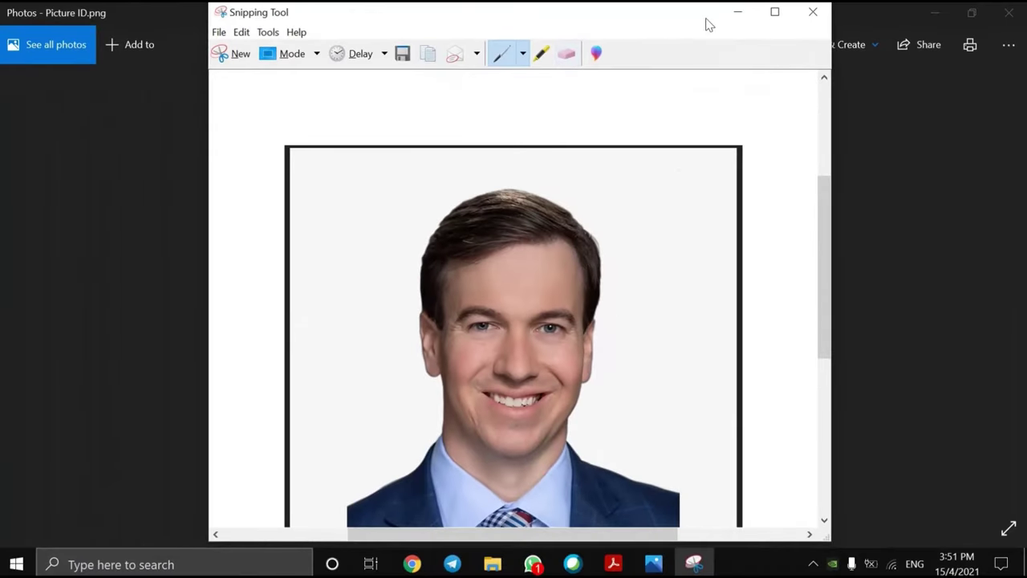
{"action": "left_click", "coordinate": [734, 18]}
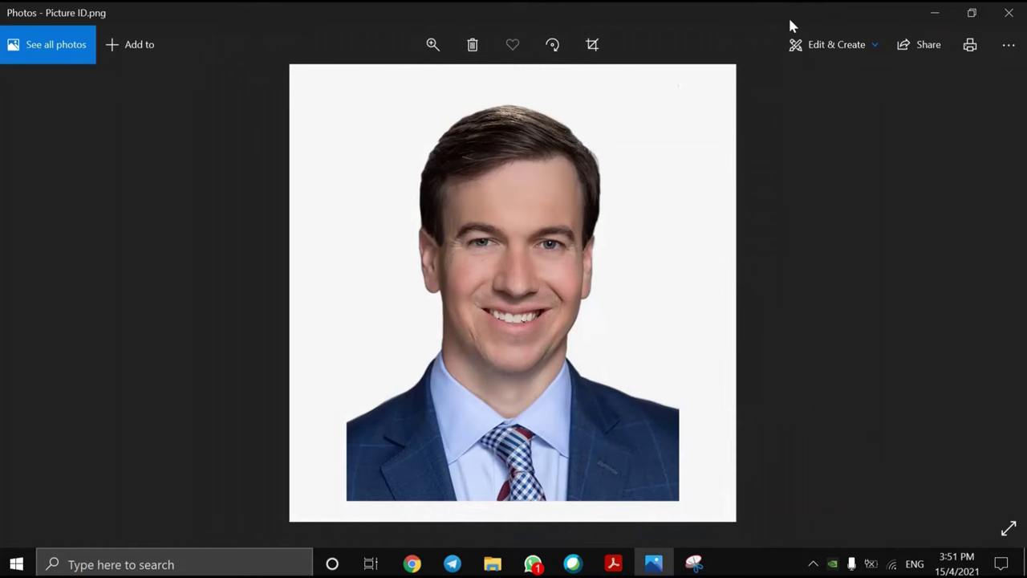
{"action": "left_click", "coordinate": [927, 20]}
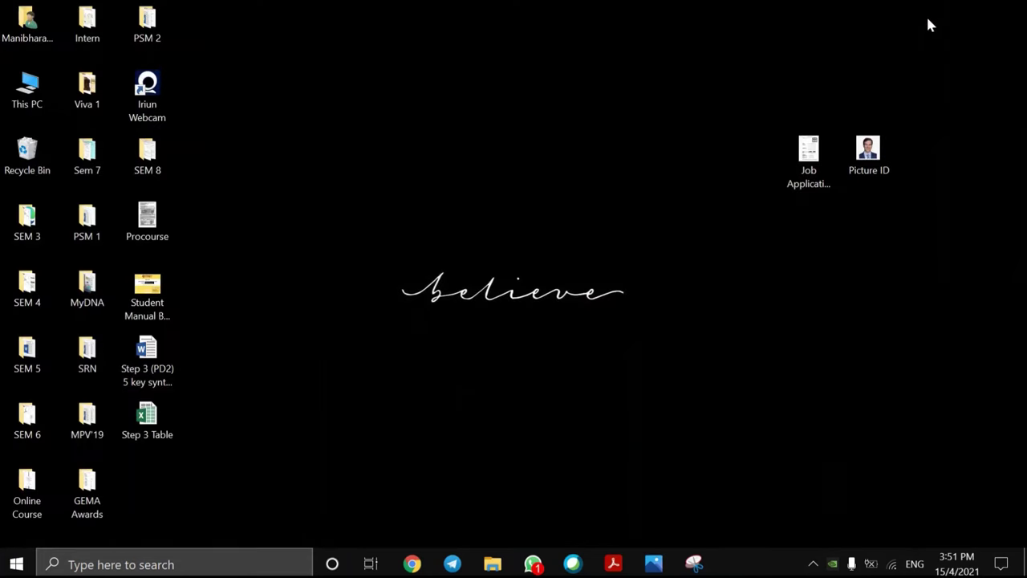
- Restore the Job Application Form in Acrobat and open the Stamp tool from Tools
{"action": "left_click", "coordinate": [631, 566]}
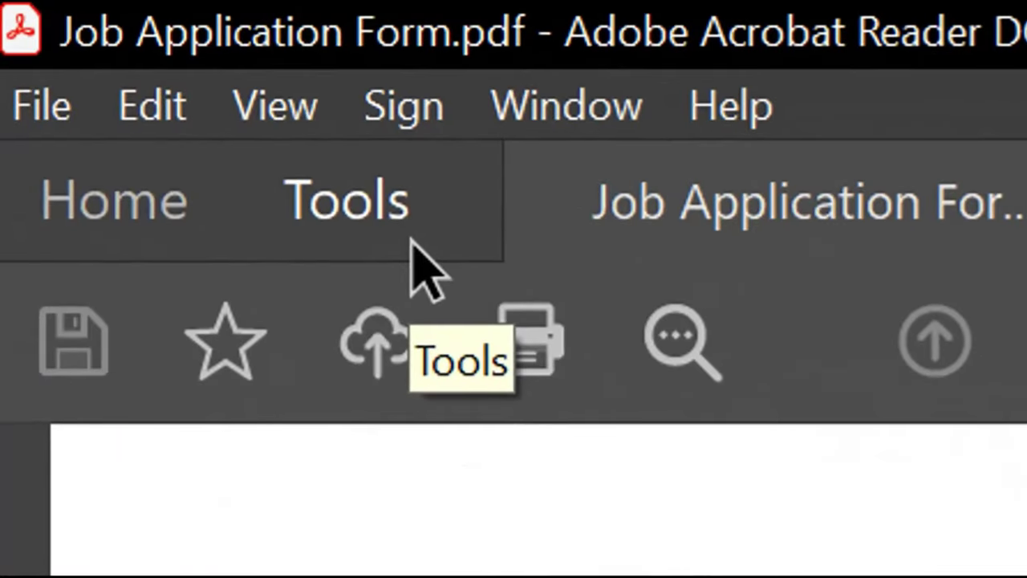
{"action": "left_click", "coordinate": [99, 59]}
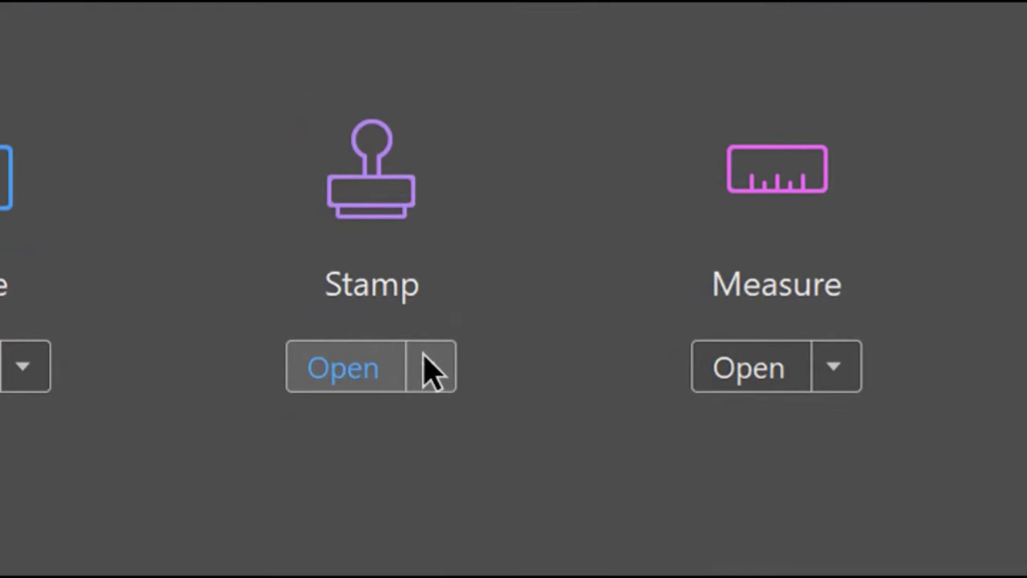
{"action": "left_click", "coordinate": [428, 366]}
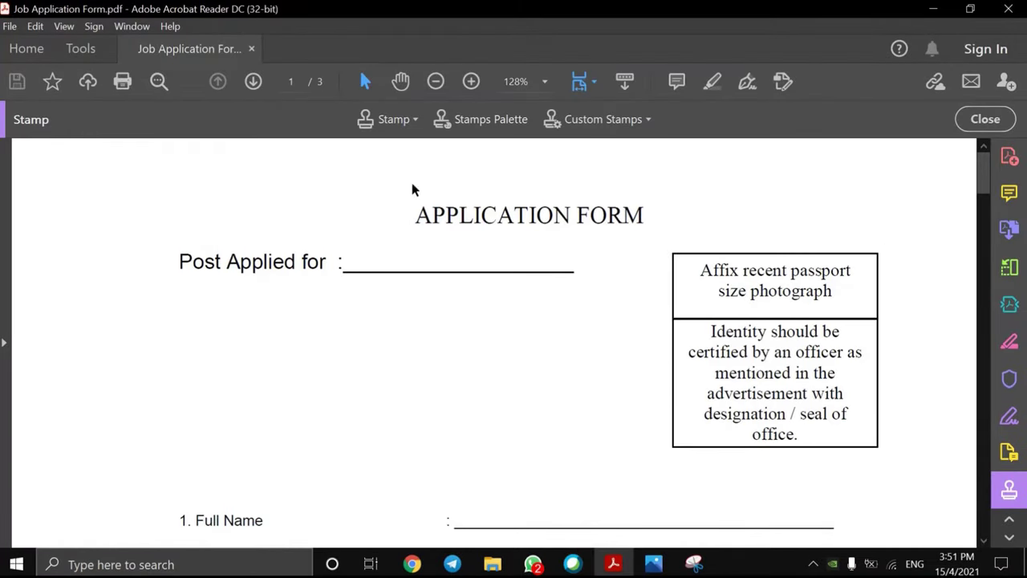
- Paste the clipboard passport photo onto page 1 as an image stamp
{"action": "left_click", "coordinate": [416, 120]}
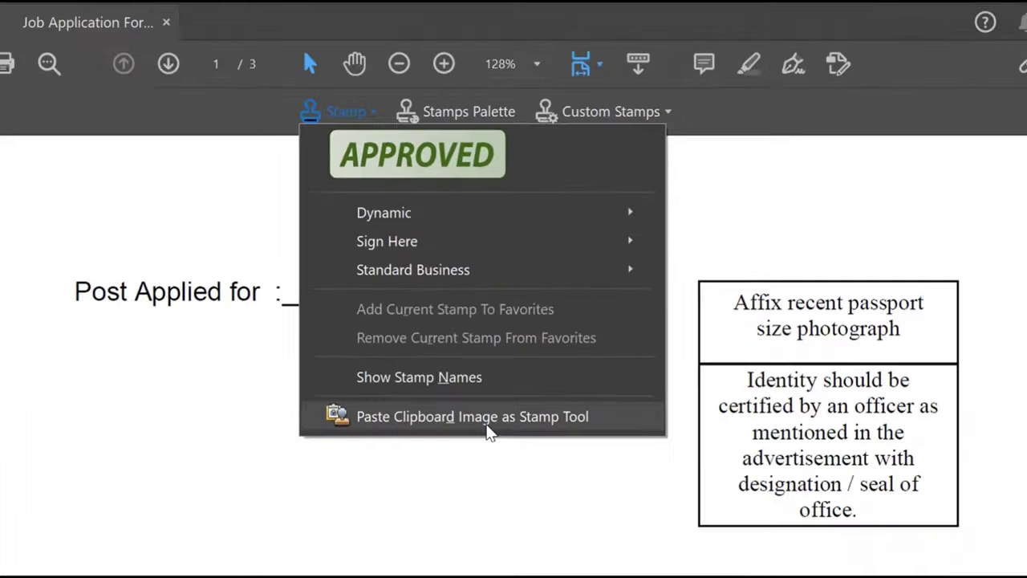
{"action": "left_click", "coordinate": [459, 526]}
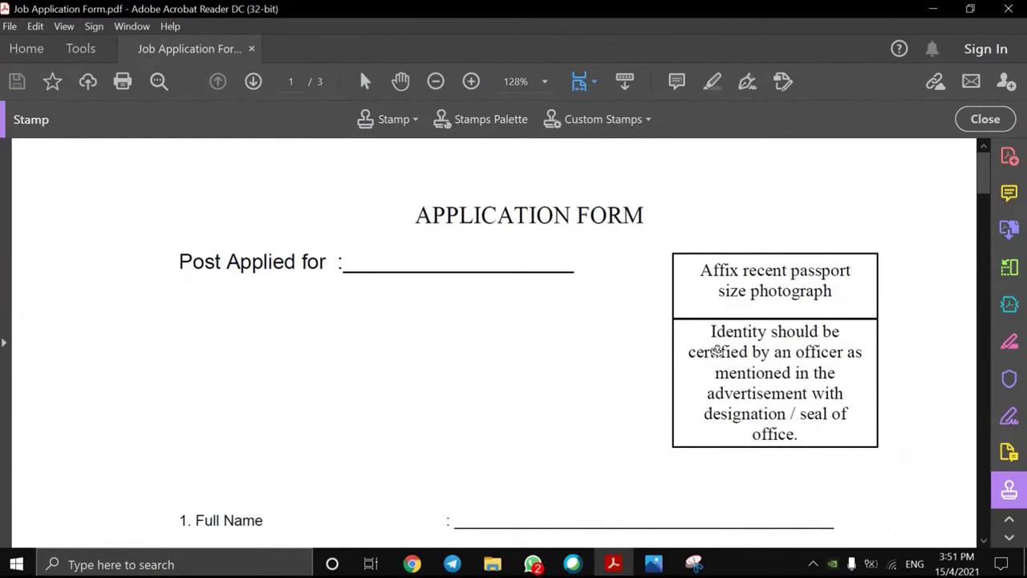
{"action": "left_click", "coordinate": [717, 351]}
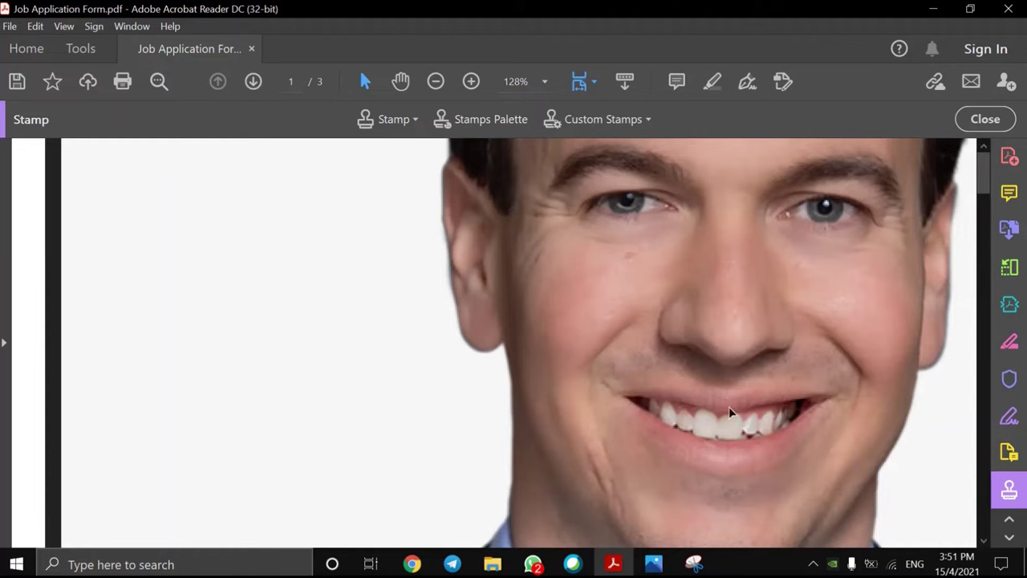
- Zoom out to the whole page and shrink the photo stamp by its corner handle
{"action": "left_click", "coordinate": [433, 82]}
{"action": "left_click", "coordinate": [433, 83]}
{"action": "left_click", "coordinate": [433, 82]}
{"action": "left_click", "coordinate": [434, 82]}
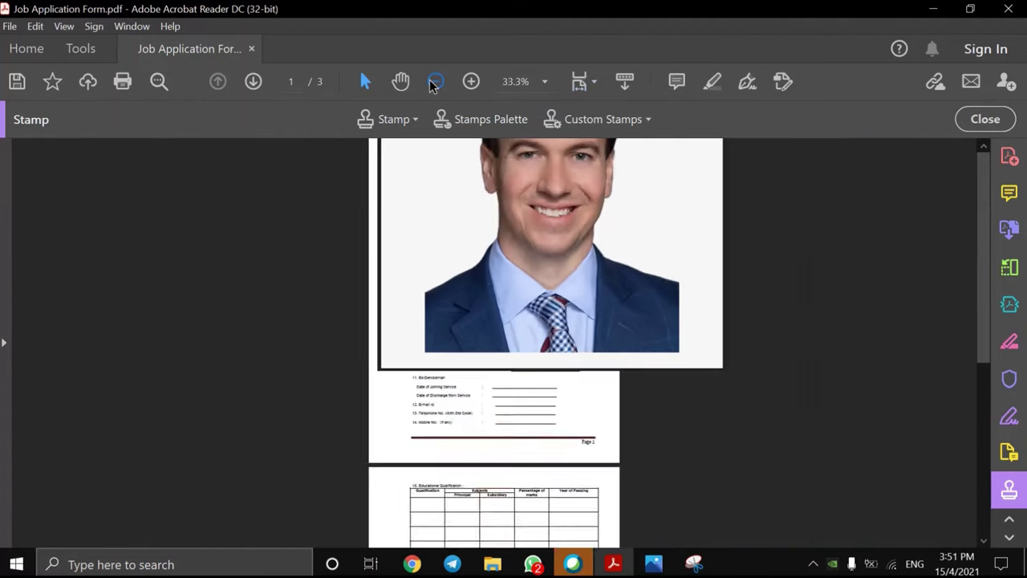
{"action": "left_click", "coordinate": [433, 82]}
{"action": "left_click", "coordinate": [602, 252]}
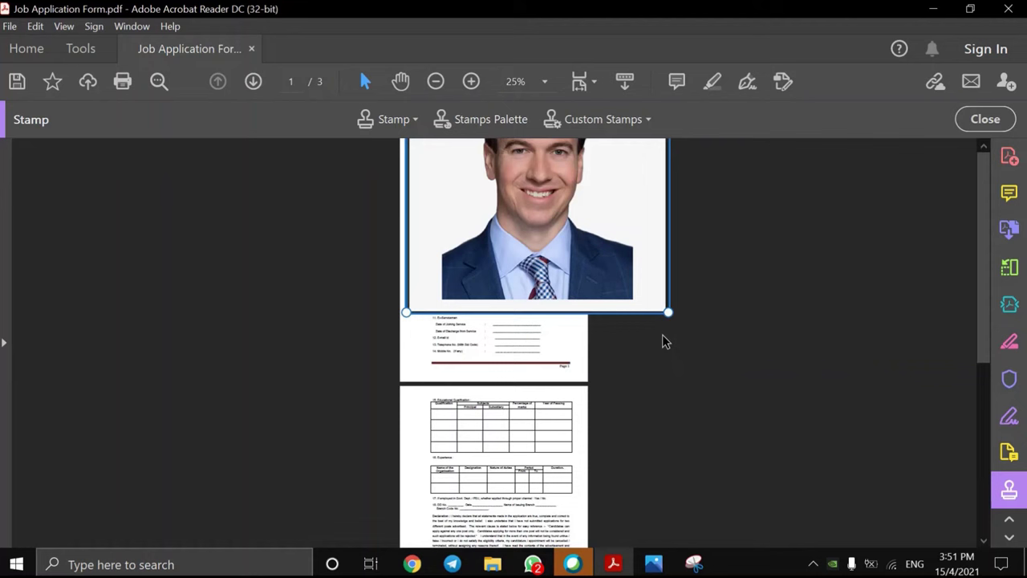
{"action": "left_click_drag", "start_coordinate": [669, 313], "coordinate": [476, 208]}
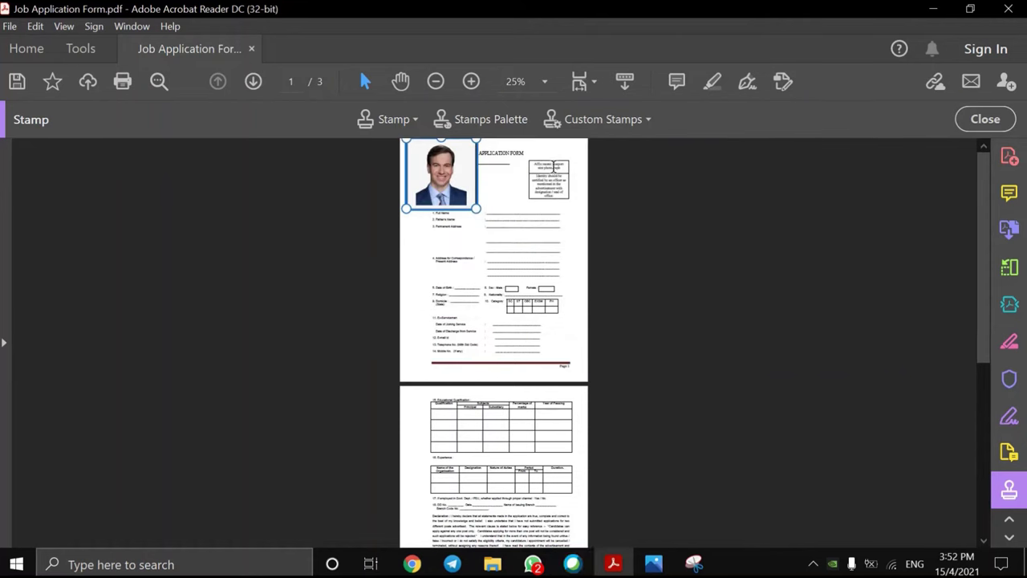
- Zoom back in and move the photo over the top-right passport-photo box, shrinking it to fit
{"action": "left_click", "coordinate": [472, 82]}
{"action": "left_click", "coordinate": [471, 82]}
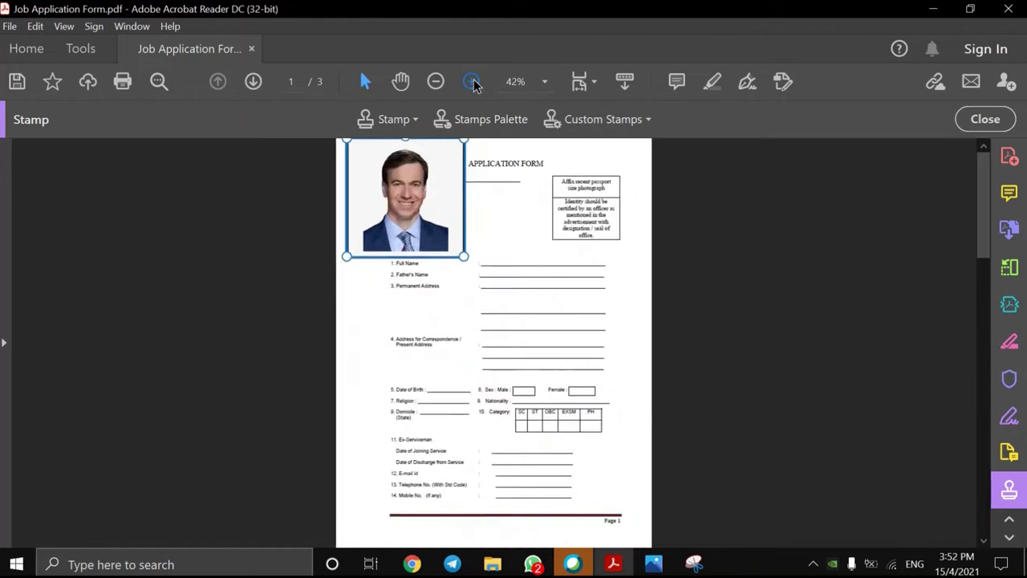
{"action": "left_click", "coordinate": [472, 82]}
{"action": "left_click", "coordinate": [472, 82]}
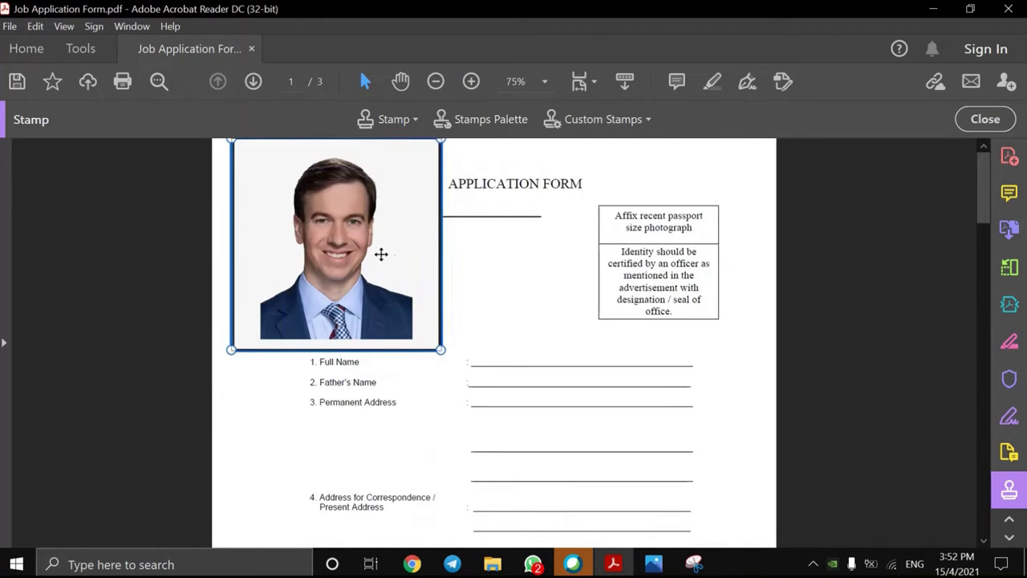
{"action": "left_click_drag", "start_coordinate": [380, 255], "coordinate": [610, 328]}
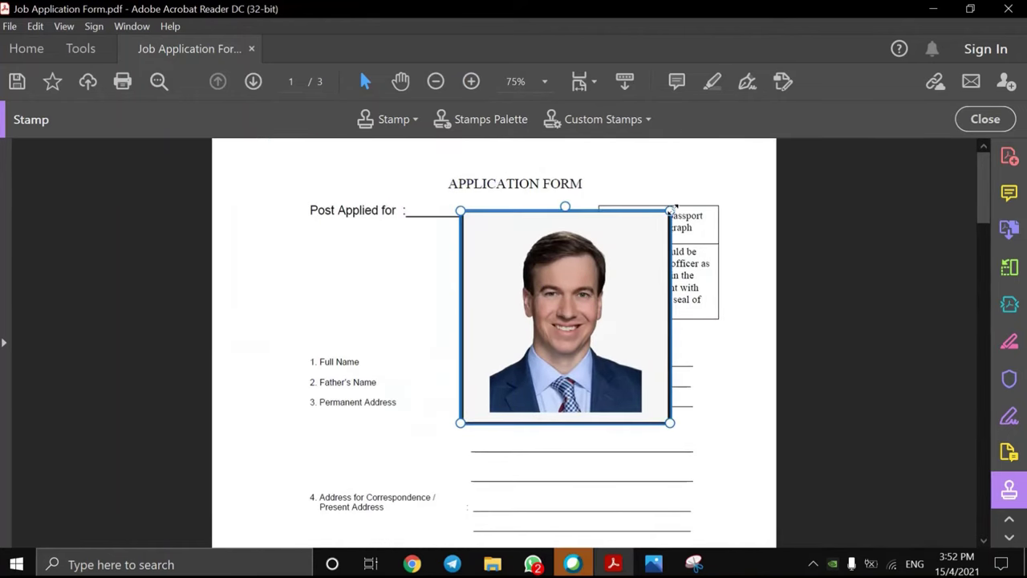
{"action": "left_click", "coordinate": [674, 238]}
{"action": "left_click_drag", "start_coordinate": [590, 287], "coordinate": [590, 290]}
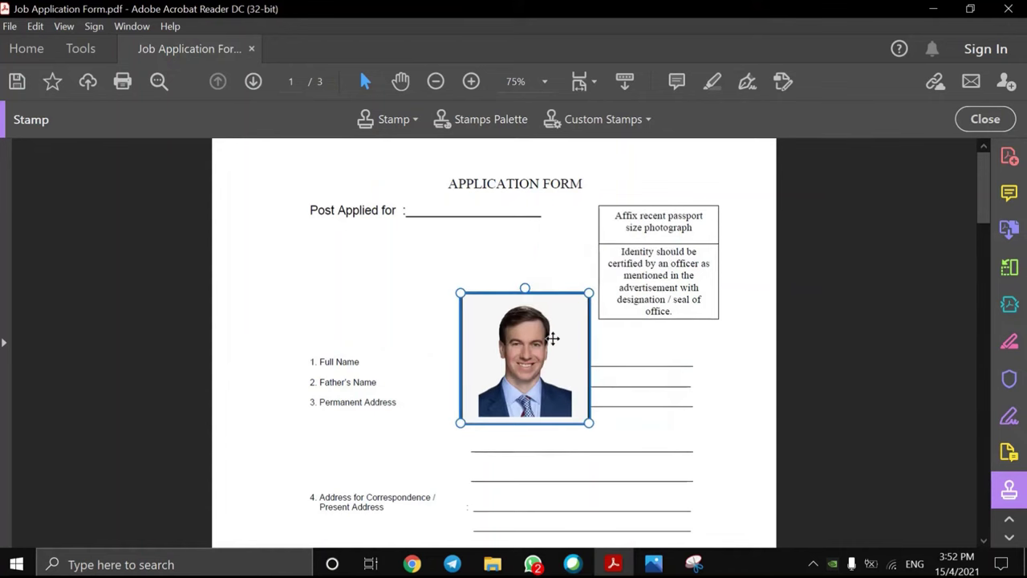
{"action": "left_click_drag", "start_coordinate": [547, 353], "coordinate": [684, 271]}
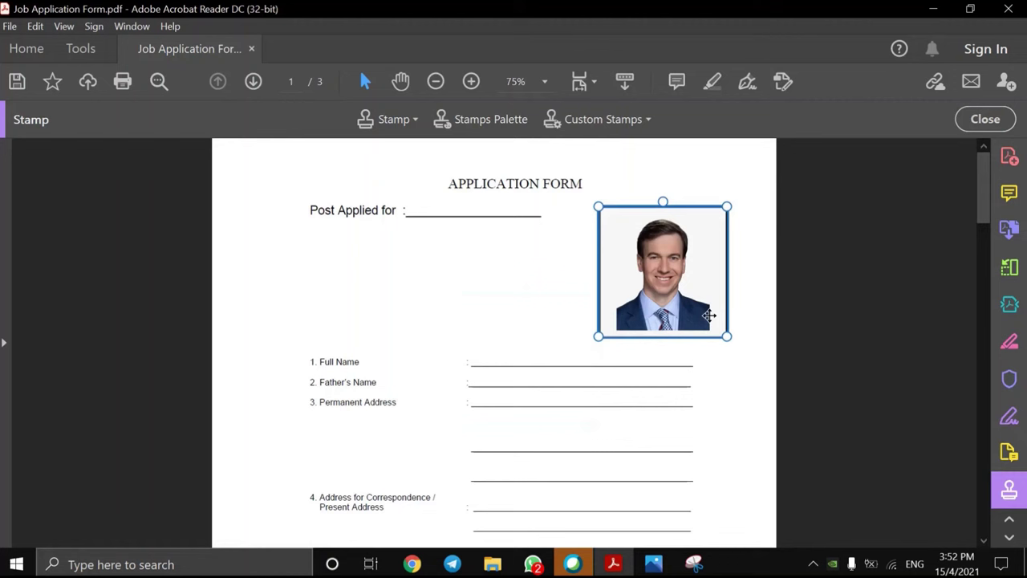
- Fine-tune the photo's size and position so it neatly fills the passport box
{"action": "left_click_drag", "start_coordinate": [718, 325], "coordinate": [714, 321]}
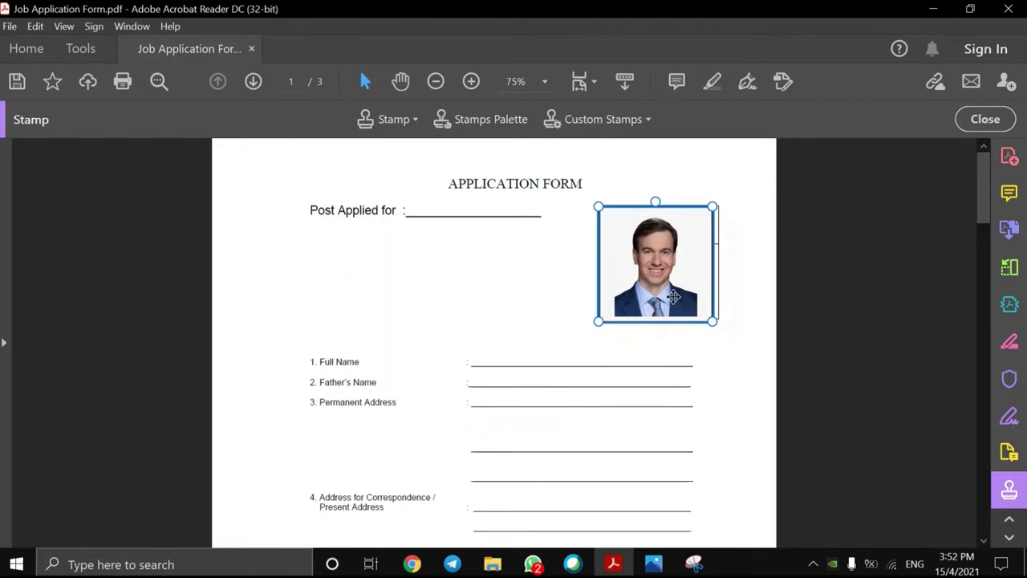
{"action": "left_click_drag", "start_coordinate": [676, 295], "coordinate": [679, 293]}
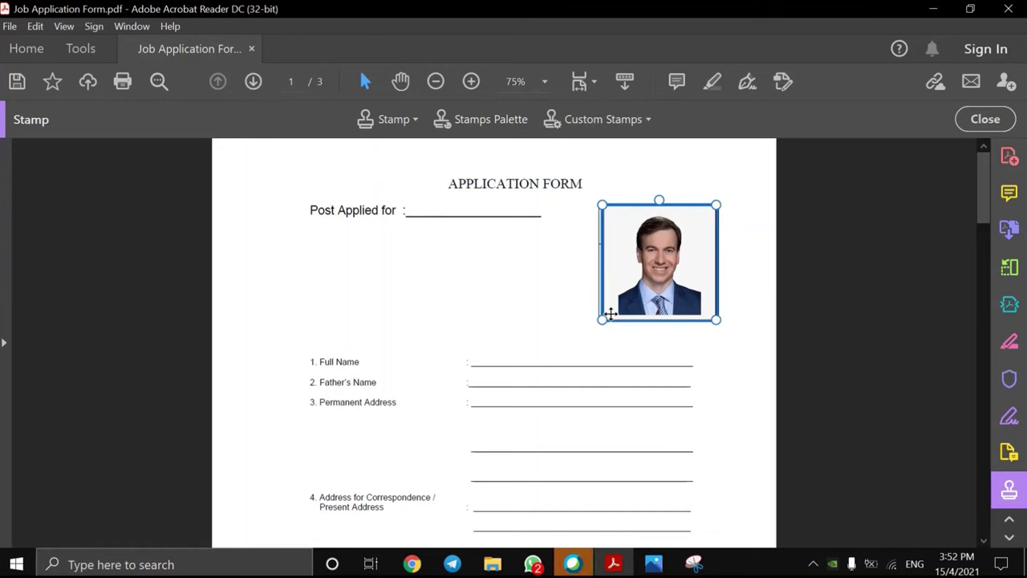
{"action": "left_click", "coordinate": [592, 327]}
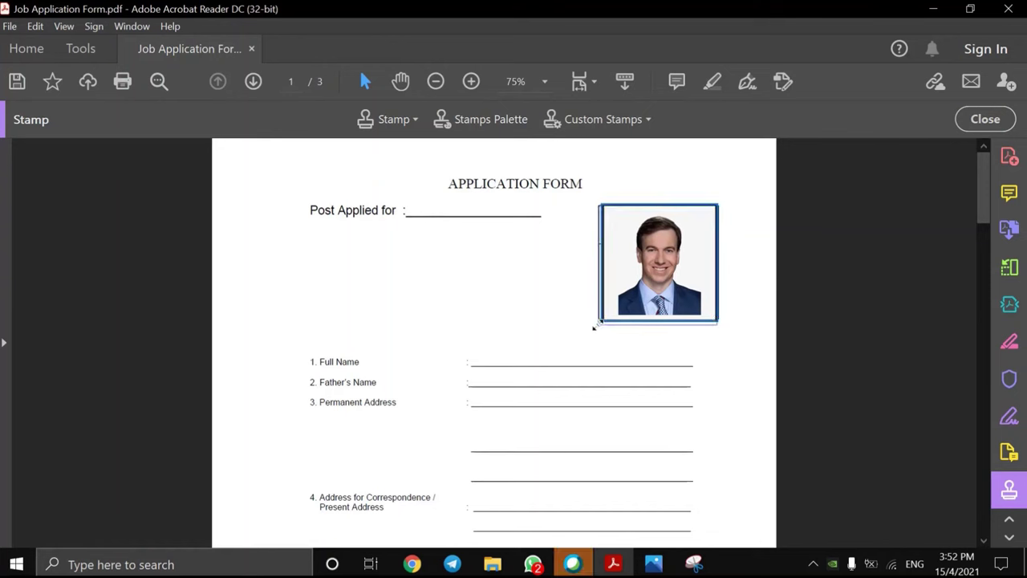
{"action": "left_click", "coordinate": [595, 325]}
{"action": "left_click", "coordinate": [754, 320]}
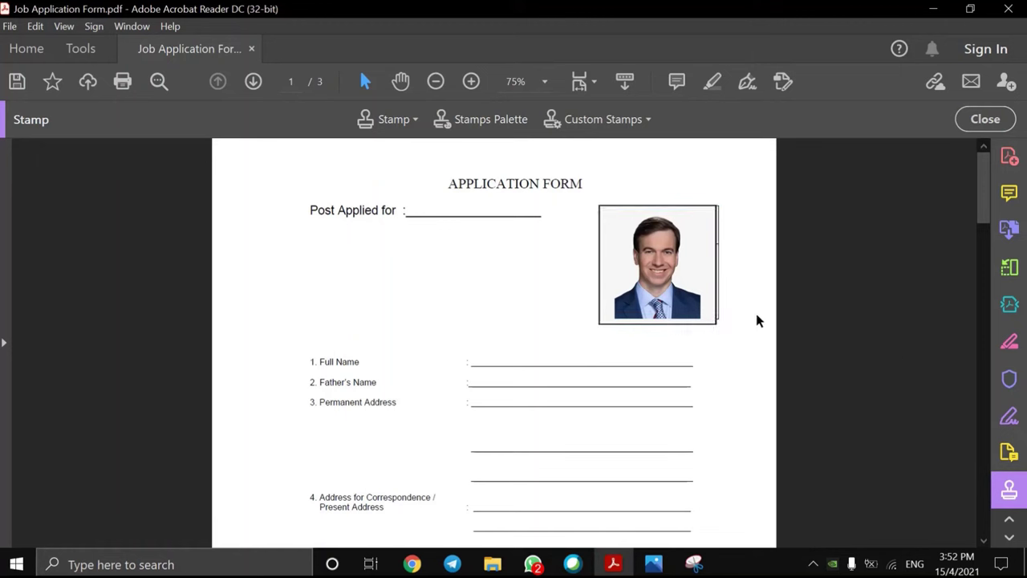
{"action": "left_click", "coordinate": [703, 315]}
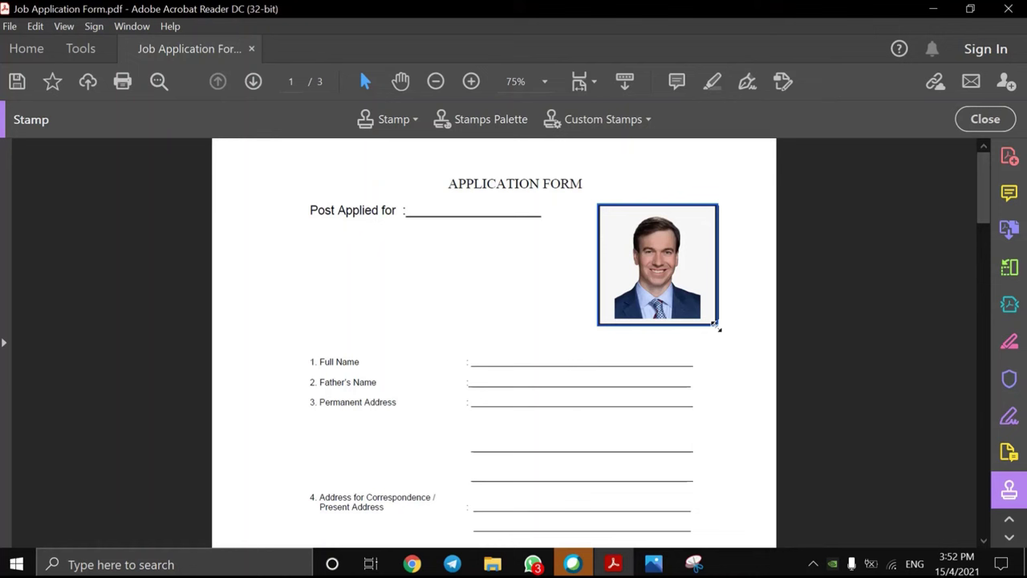
{"action": "left_click_drag", "start_coordinate": [720, 328], "coordinate": [722, 327]}
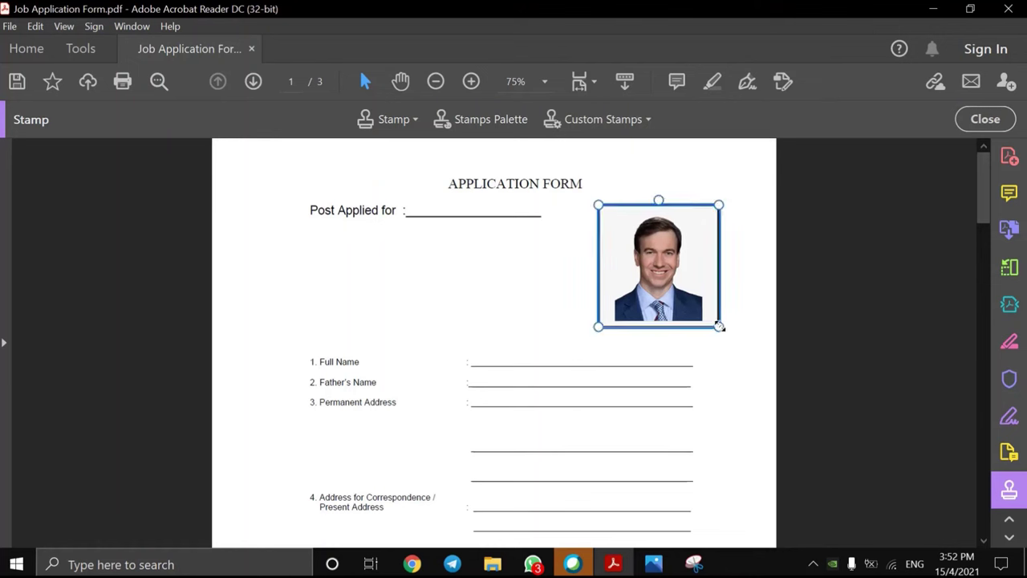
- Bring up Save As in the Desktop folder for 'Job Application Form' as a PDF
{"action": "left_click", "coordinate": [749, 370]}
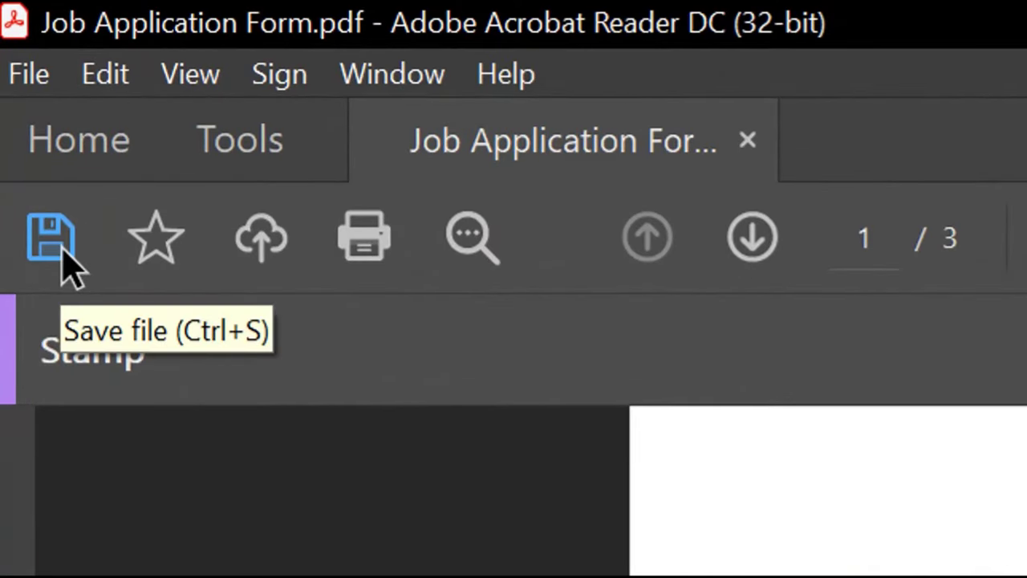
{"action": "left_click", "coordinate": [63, 252]}
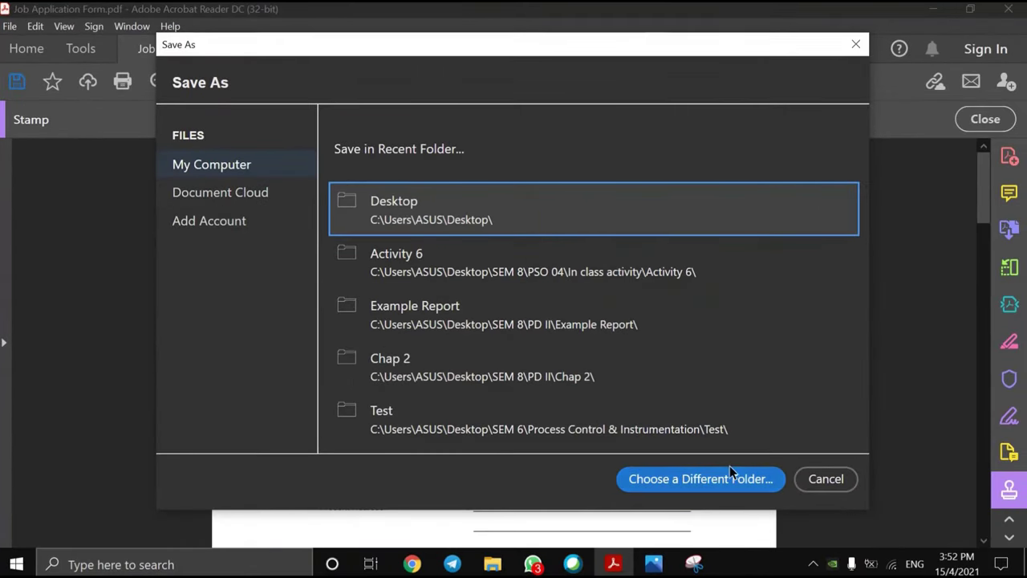
{"action": "left_click", "coordinate": [538, 225]}
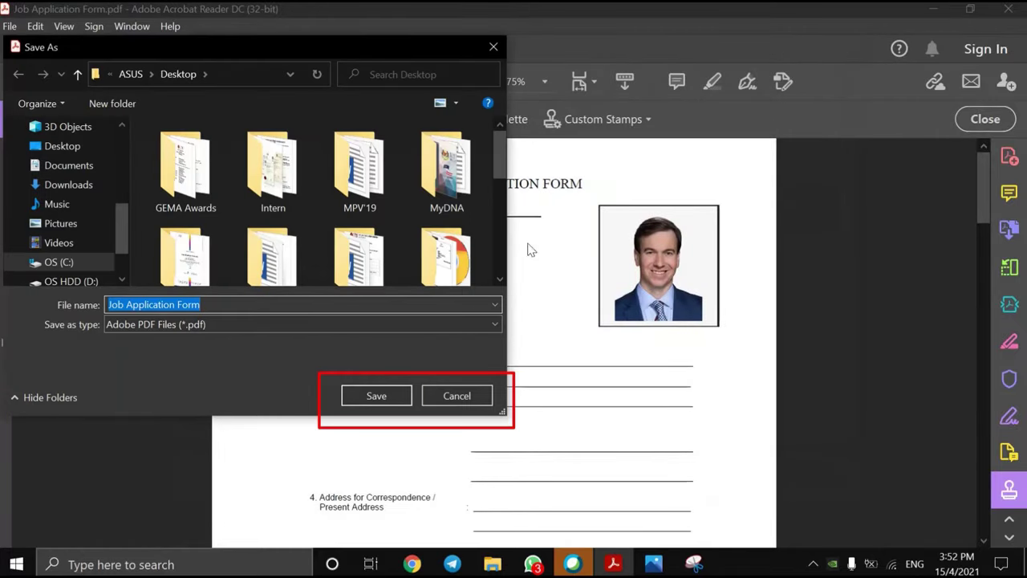